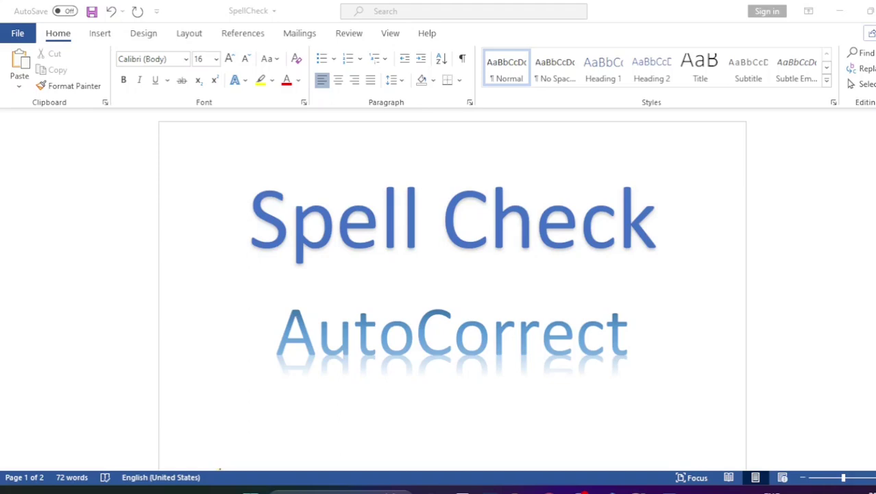
Step: Type the misspelled word 'lettere' on a new line below the AutoCorrect heading
click(229, 431)
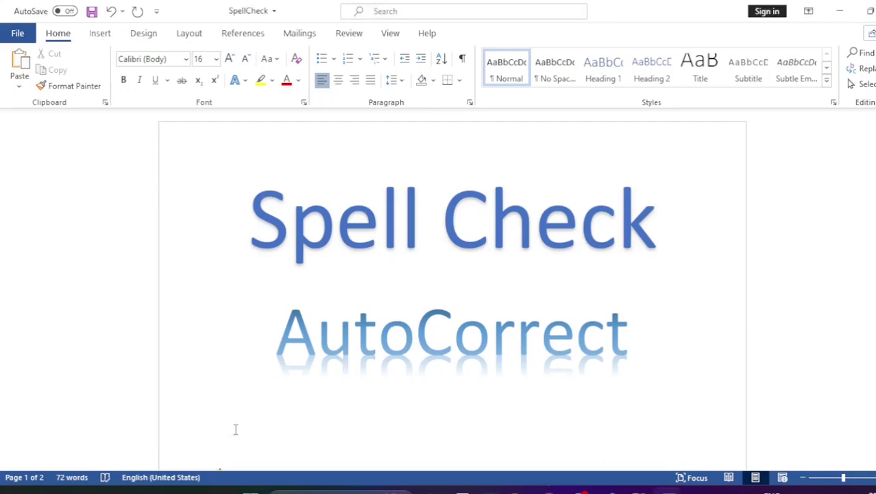
key(Return)
text(l)
text(etter)
text(e)
drag(191, 419, 255, 419)
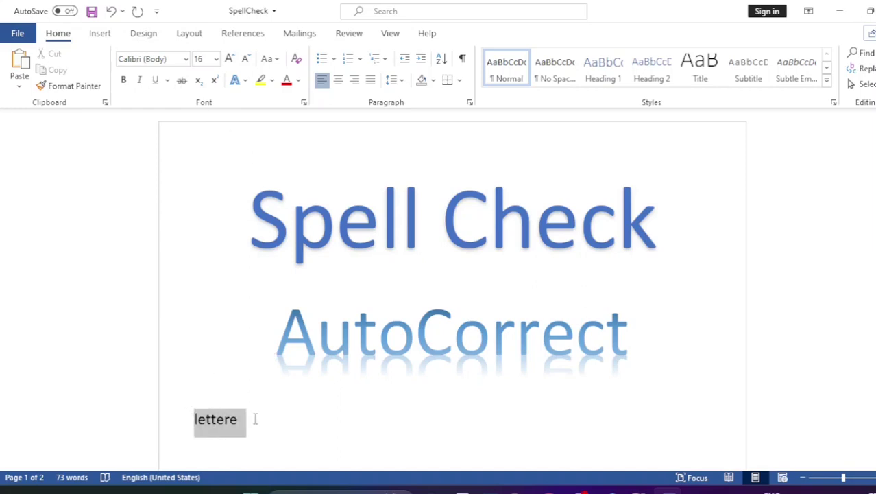
click(203, 442)
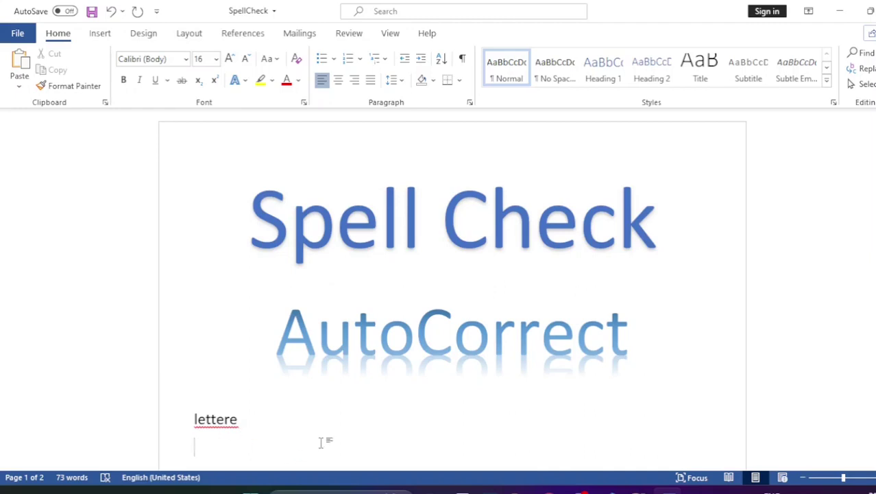
Step: Correct it to the suggestion 'letter', then retype 'lettere' and delete 'Letter'
right_click(217, 424)
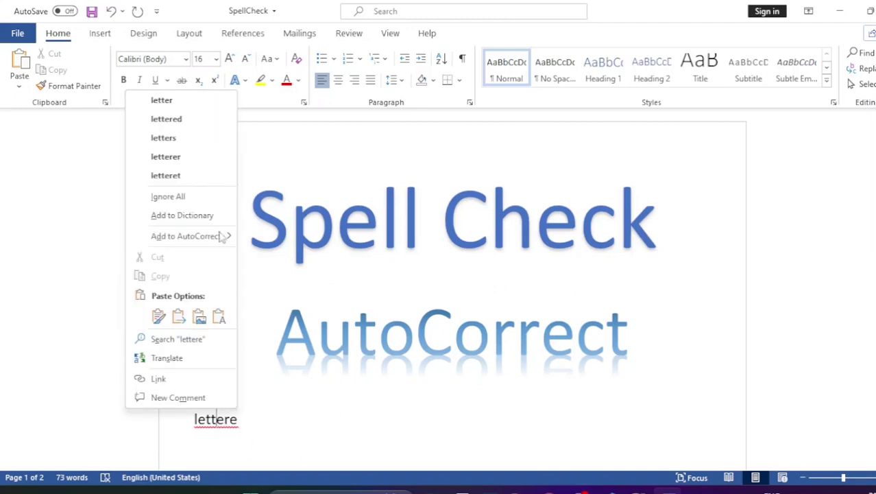
click(189, 105)
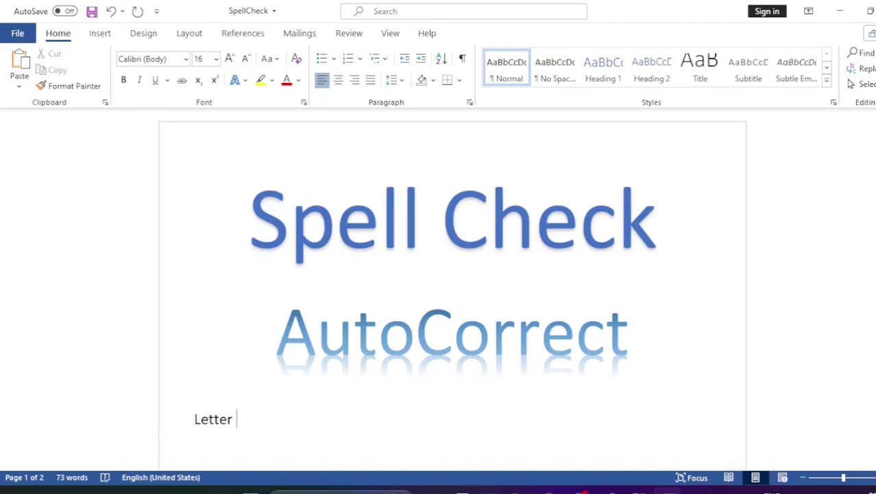
text(lett)
text(ere)
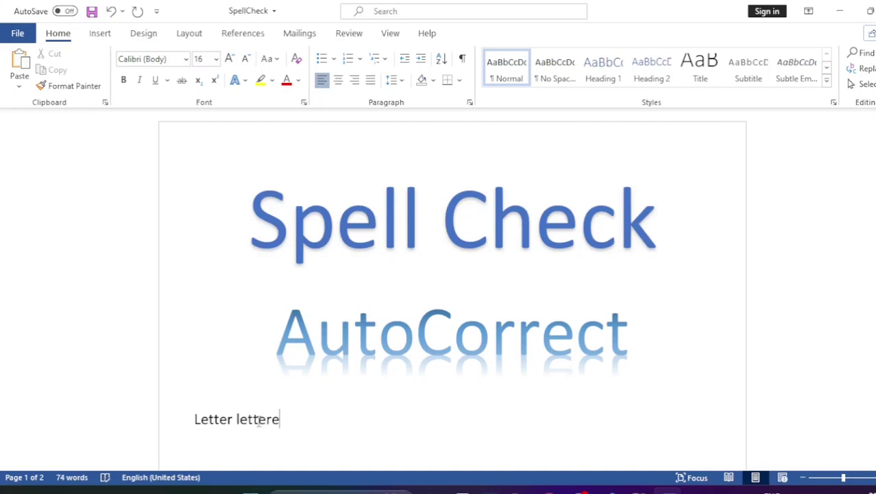
mouse_move(213, 418)
key(BackSpace)
key(BackSpace)
key(BackSpace)
key(BackSpace)
key(BackSpace)
key(BackSpace)
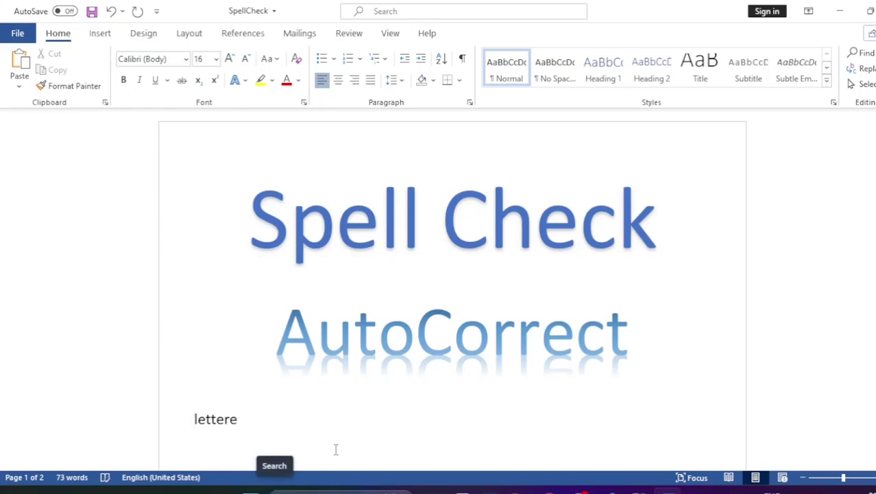
Step: Ignore 'lettere' from the spelling menu so it is no longer underlined
drag(194, 419, 267, 417)
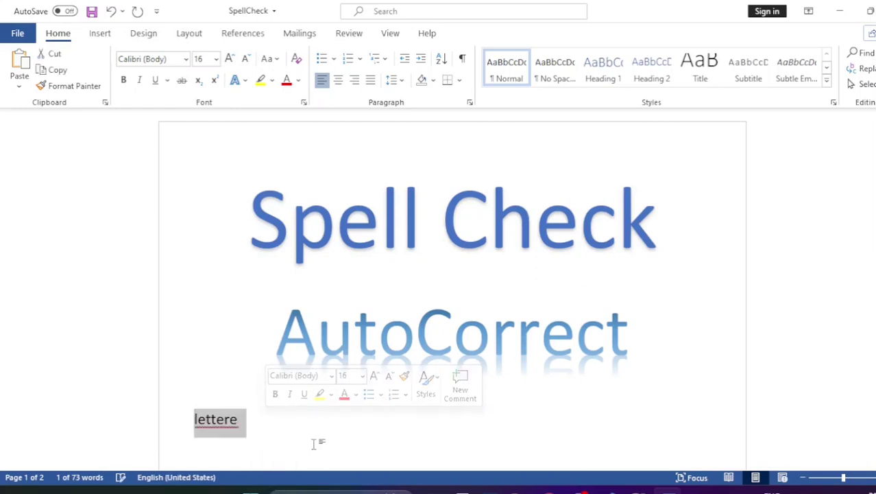
click(217, 458)
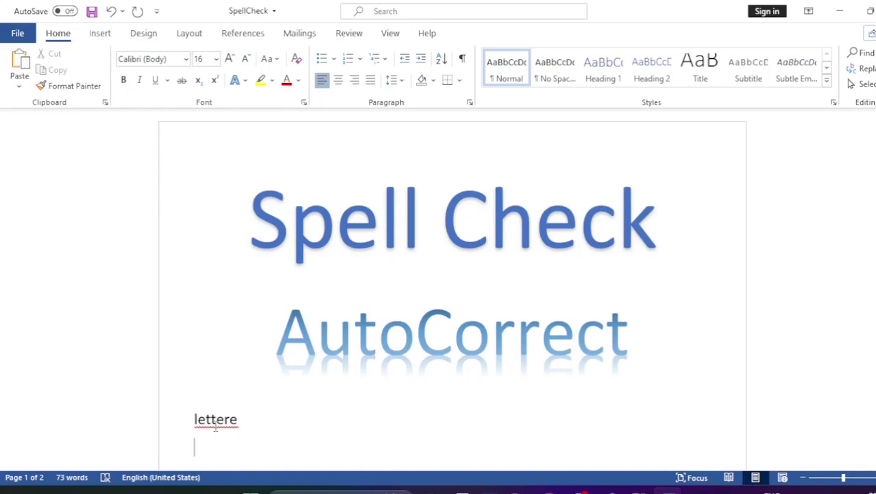
right_click(216, 424)
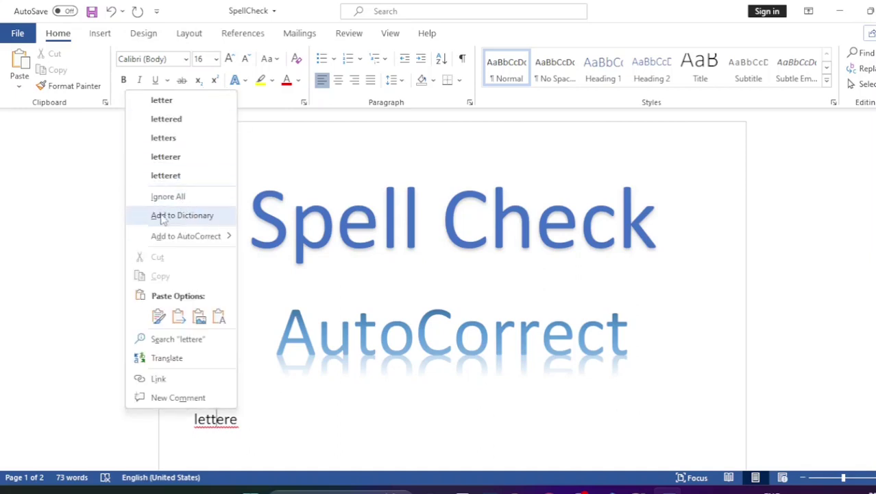
click(194, 205)
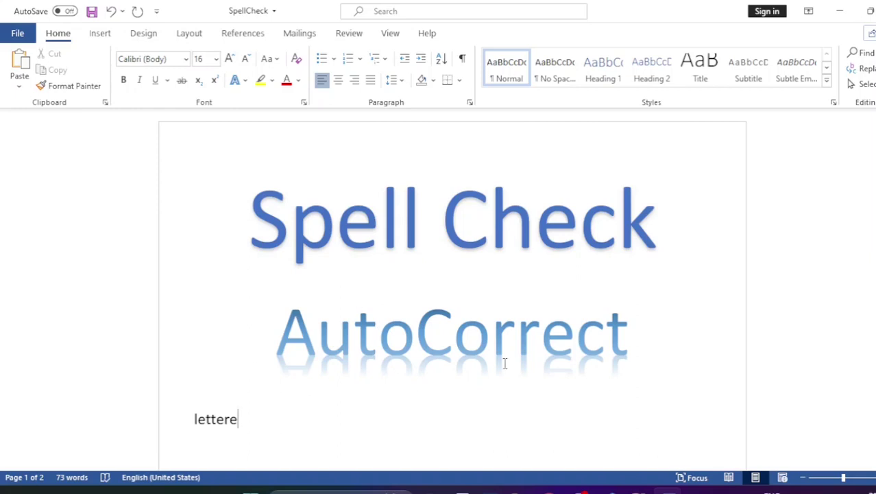
Step: Scroll down to page 2's symbol list, from Left Arrow to Smile's
scroll(625, 382, down, 3)
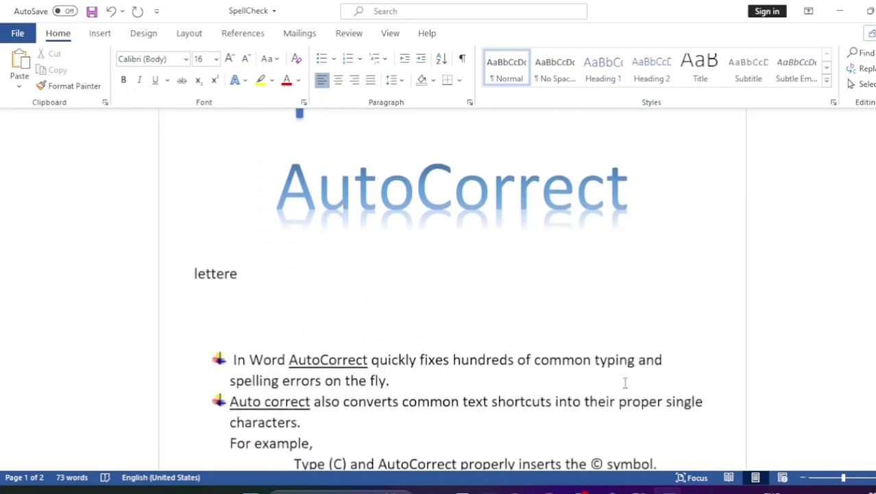
scroll(625, 384, down, 3)
scroll(625, 384, down, 2)
scroll(447, 317, up, 2)
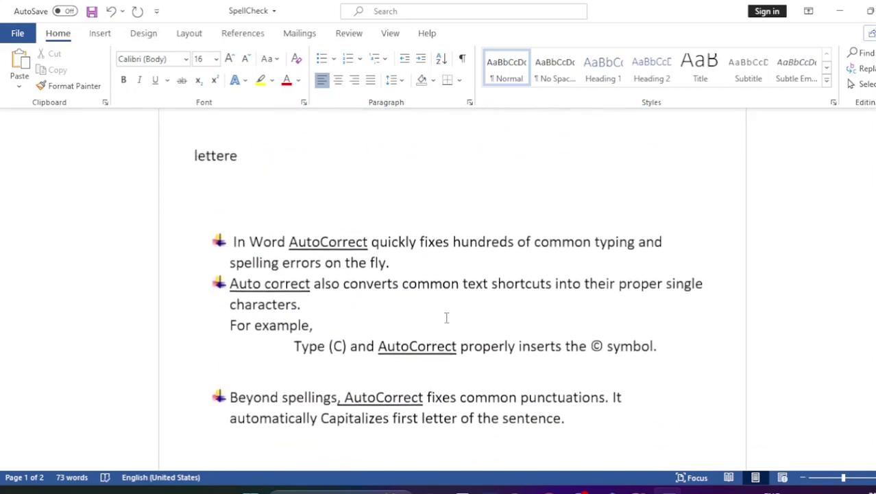
scroll(478, 308, up, 1)
scroll(478, 308, down, 1)
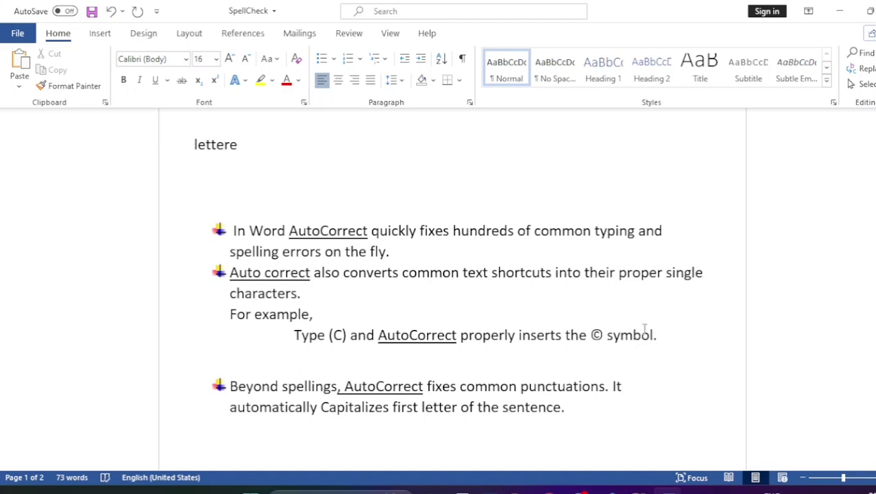
scroll(648, 329, down, 2)
scroll(649, 332, down, 1)
scroll(649, 334, down, 3)
scroll(648, 333, down, 2)
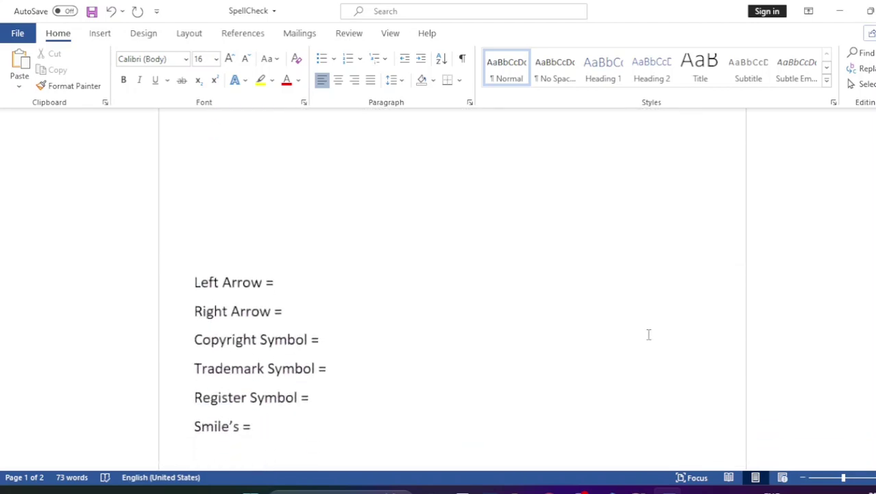
scroll(549, 315, down, 2)
Step: Type <-- and --> after Left Arrow and Right Arrow so AutoCorrect makes ← and →
click(295, 202)
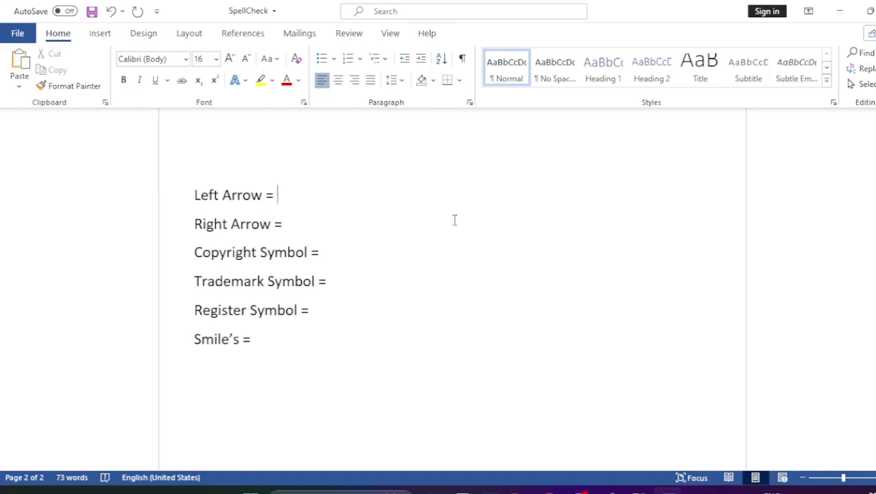
text(<)
text(--)
click(346, 223)
text(>)
key(Left)
text(--)
key(Right)
key(Return)
key(BackSpace)
key(Left)
key(Left)
key(Left)
key(Right)
key(Right)
key(Right)
key(BackSpace)
key(BackSpace)
key(BackSpace)
text(-->)
Step: Type (c), (tm) and (r) after the copyright, trademark and register labels to get ©, ™, ®
click(320, 254)
text(()
text(c))
click(356, 285)
text(()
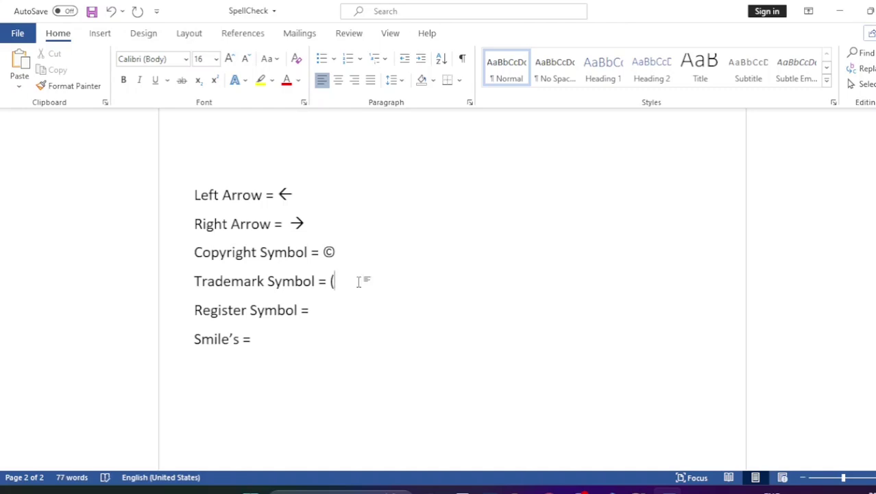
text(tm)
key(BackSpace)
text(m)
text())
click(355, 311)
text(()
text(r))
Step: Enlarge the ® symbol to 80 pt with Grow Font
drag(315, 308, 340, 307)
click(310, 308)
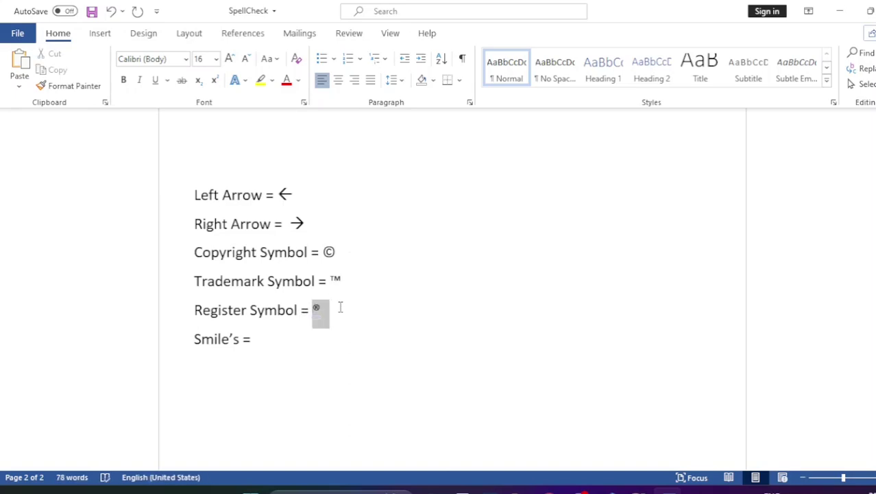
click(230, 59)
click(230, 59)
click(229, 59)
click(230, 59)
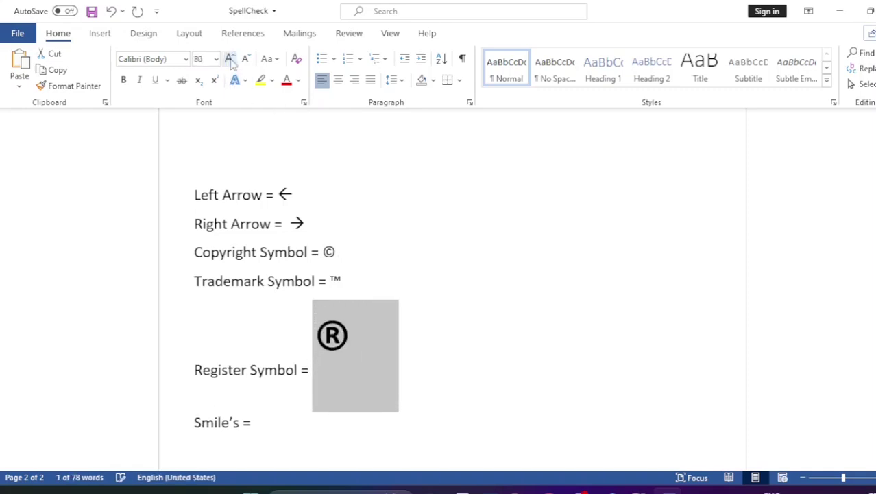
click(450, 287)
Step: Grow the ™ and © symbols a few sizes, bringing © to 18
drag(331, 277, 352, 279)
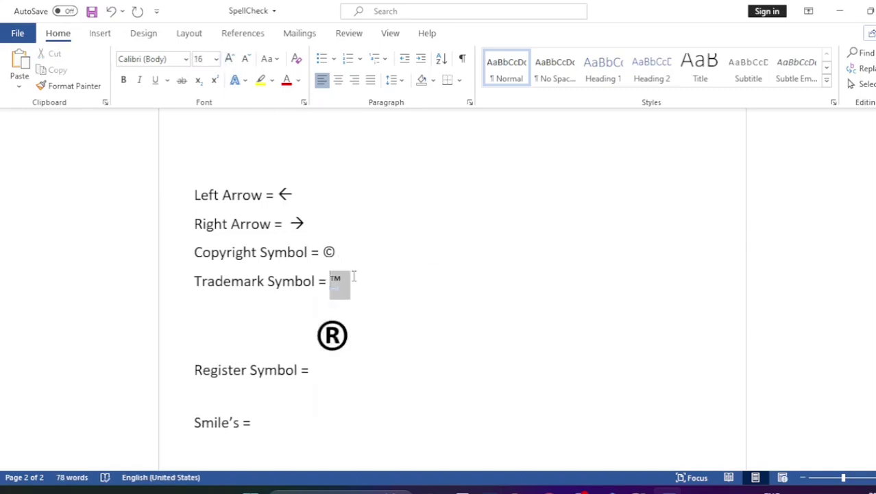
click(230, 59)
click(230, 59)
click(230, 59)
click(336, 236)
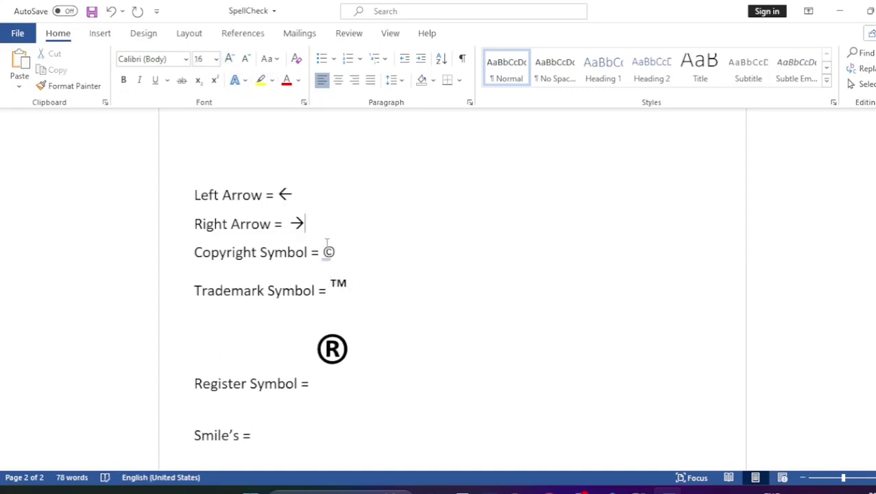
drag(338, 251, 322, 252)
click(229, 59)
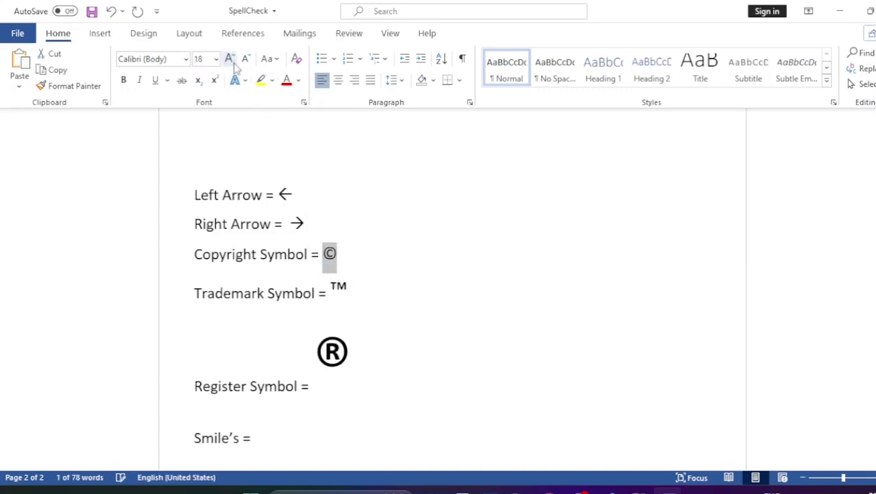
scroll(562, 405, down, 3)
click(259, 378)
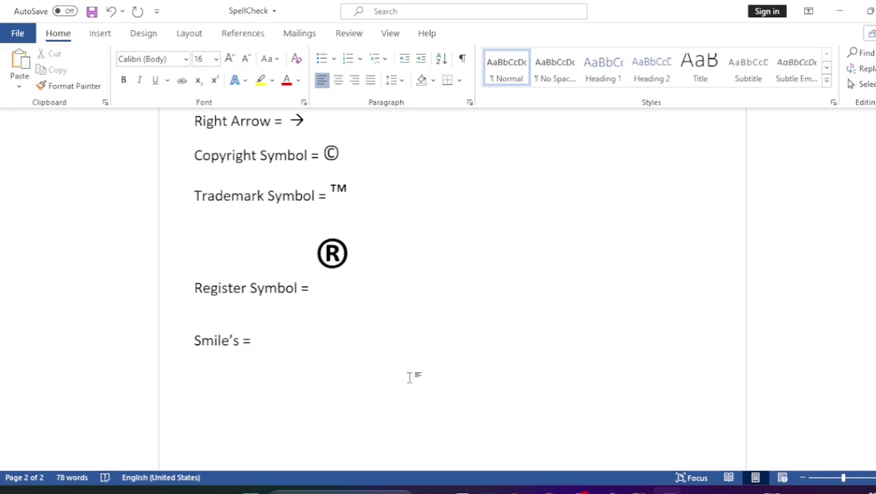
Step: Type :) and :-) after Smile's = so AutoCorrect turns them into smiley emojis
text(()
text(:)
key(Return)
key(BackSpace)
key(BackSpace)
key(BackSpace)
text(:))
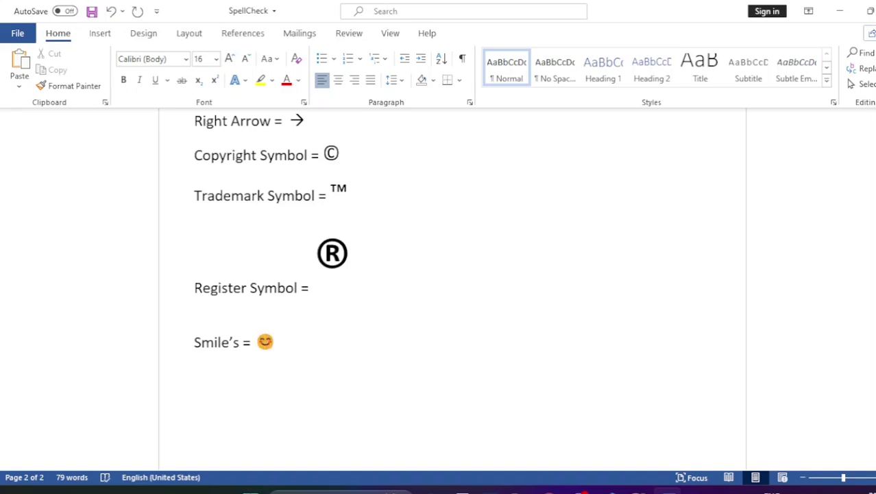
text( :)
text(-)
text())
Step: Open the AutoCorrect dialog from Word Options > Proofing, briefly viewing AutoFormat
click(19, 34)
click(40, 462)
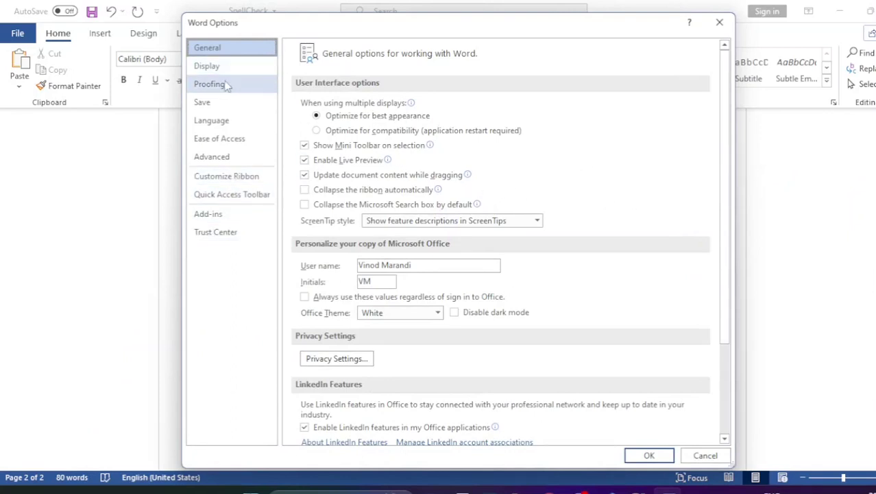
click(226, 84)
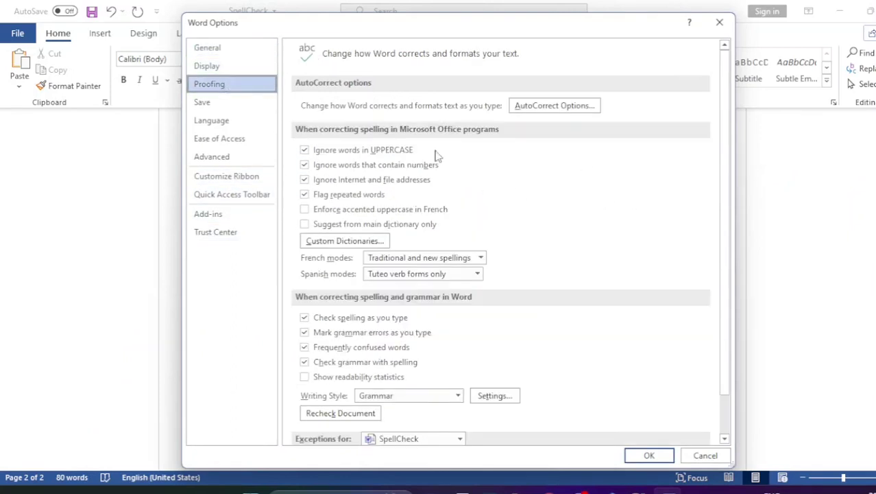
click(552, 108)
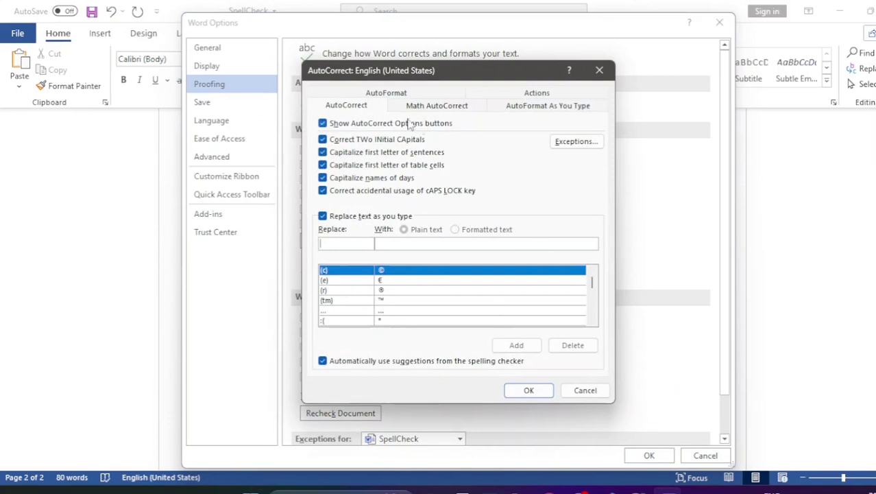
click(399, 95)
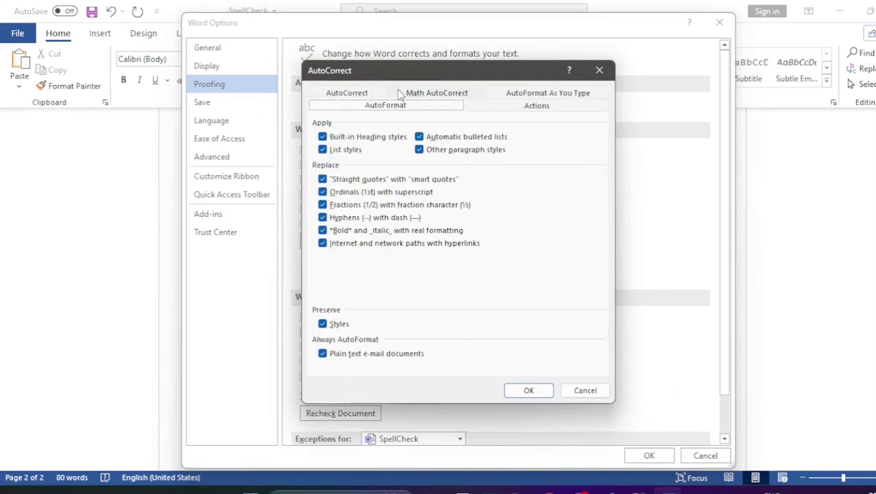
click(355, 94)
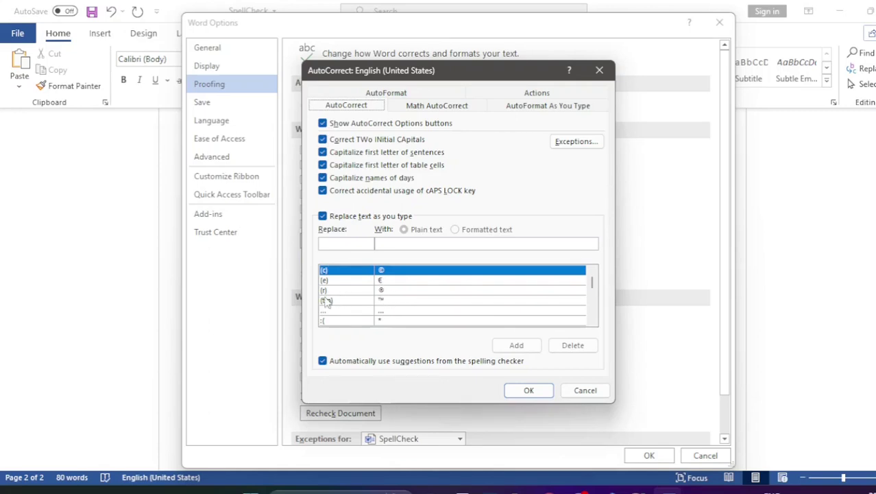
Step: Scroll the replacement list through its built-in symbol and arrow shortcuts
double_click(592, 322)
click(593, 322)
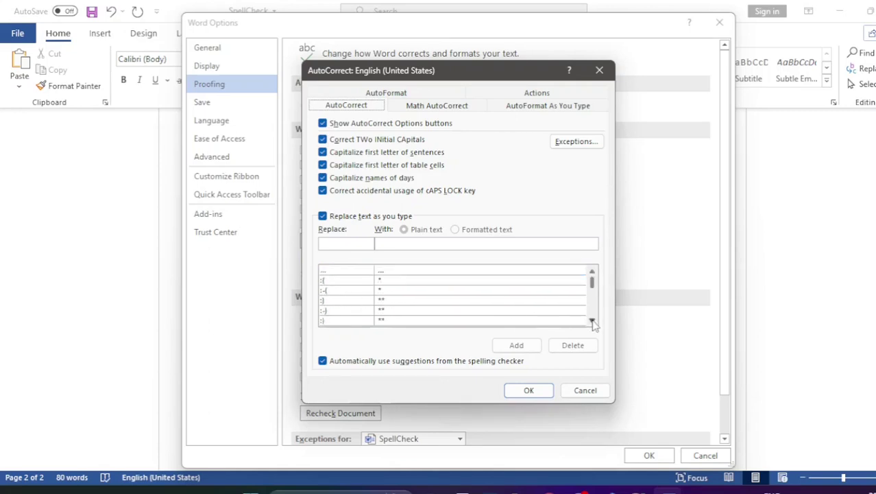
click(593, 322)
click(593, 322)
click(593, 320)
click(592, 320)
click(592, 320)
click(592, 322)
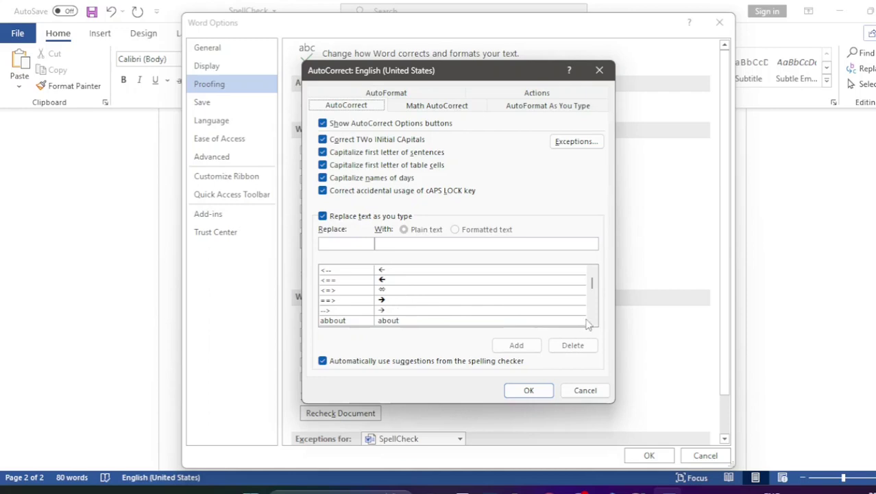
click(593, 272)
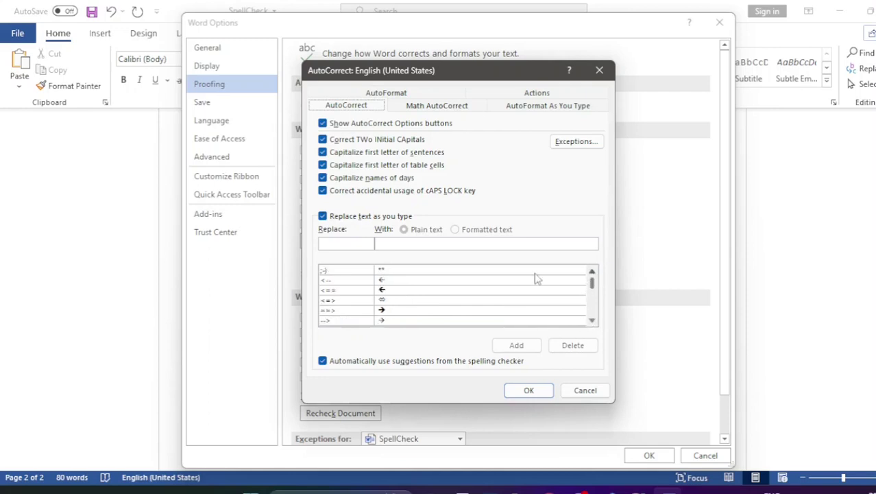
click(345, 244)
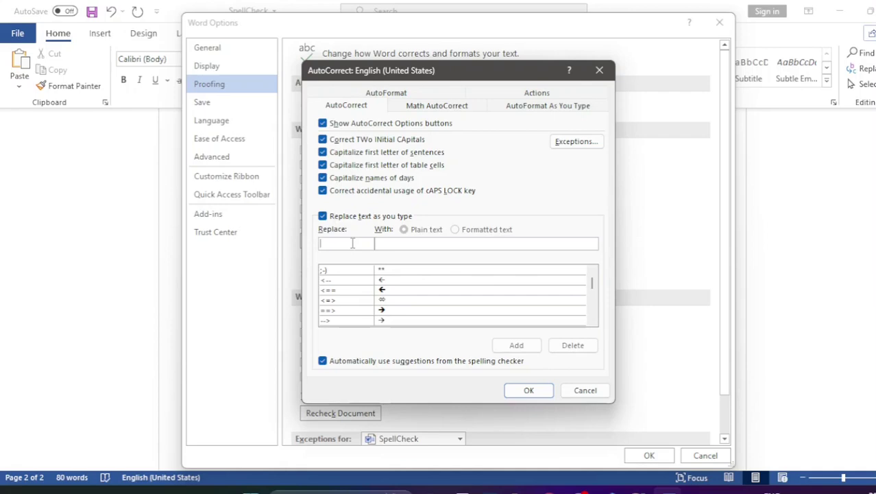
Step: Add an AutoCorrect entry replacing 'cr' with 'credit' and close the dialog
text(cr)
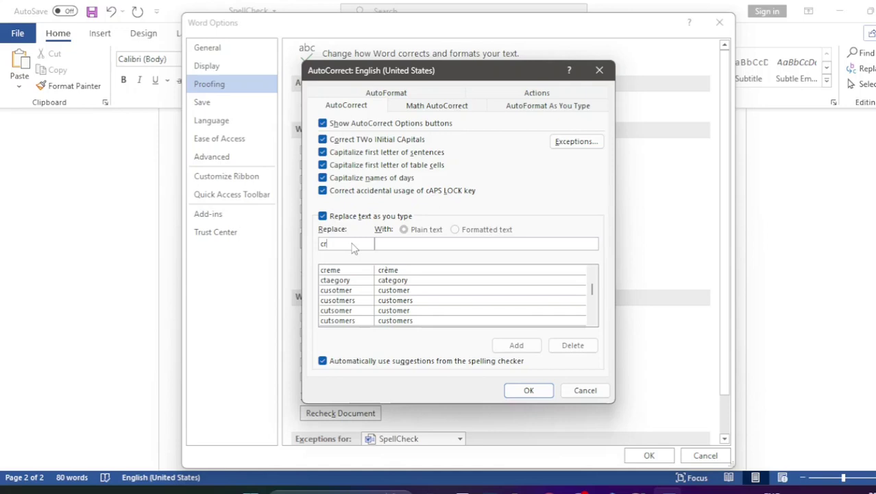
click(402, 245)
text(credit)
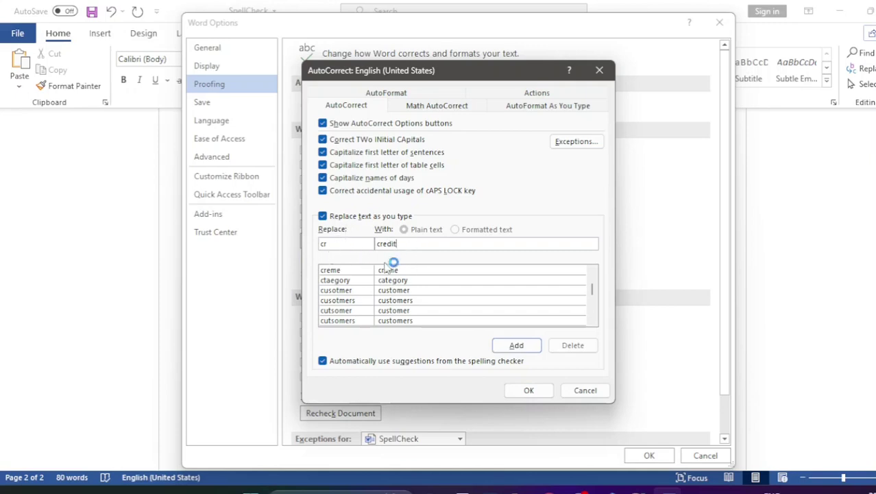
click(517, 346)
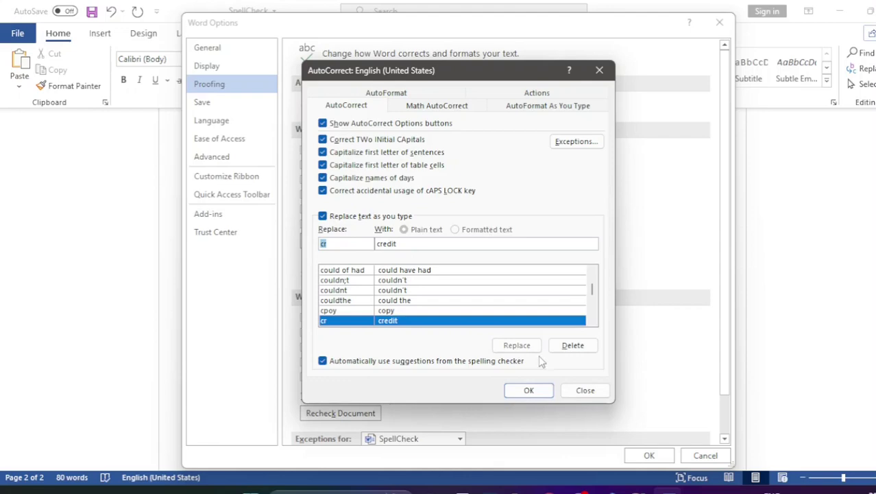
click(529, 391)
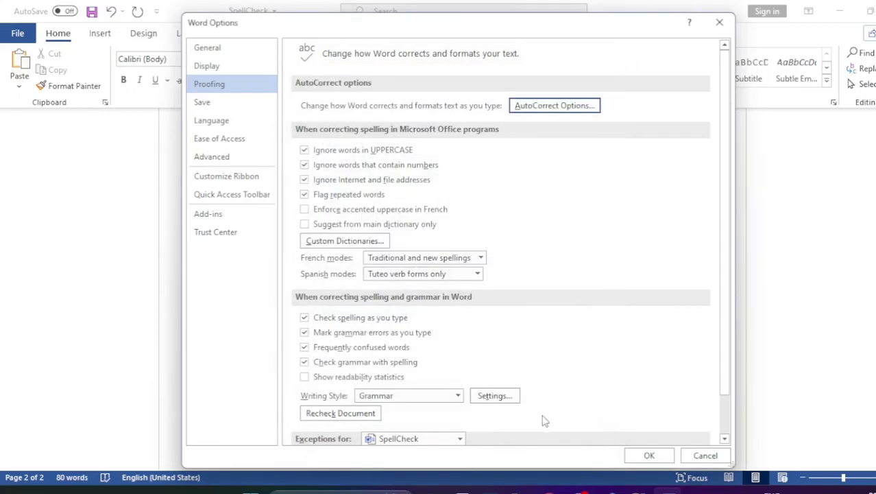
Step: Type cr on two new lines below Smile's, each expanding to 'Credit'
key(Return)
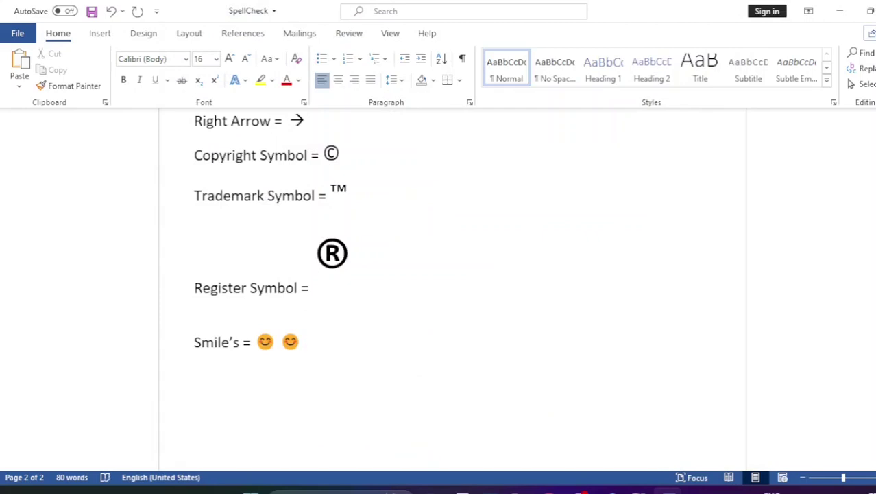
key(Return)
text(cr)
text( b)
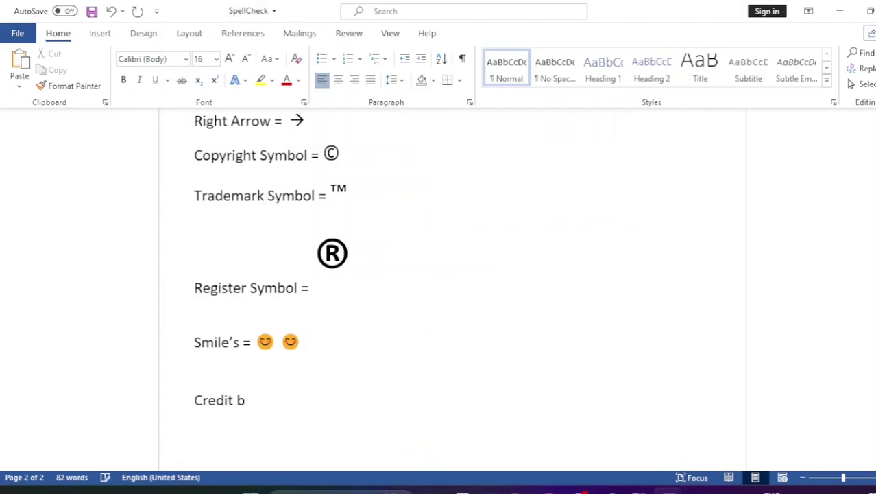
key(BackSpace)
key(Return)
text(r)
key(Return)
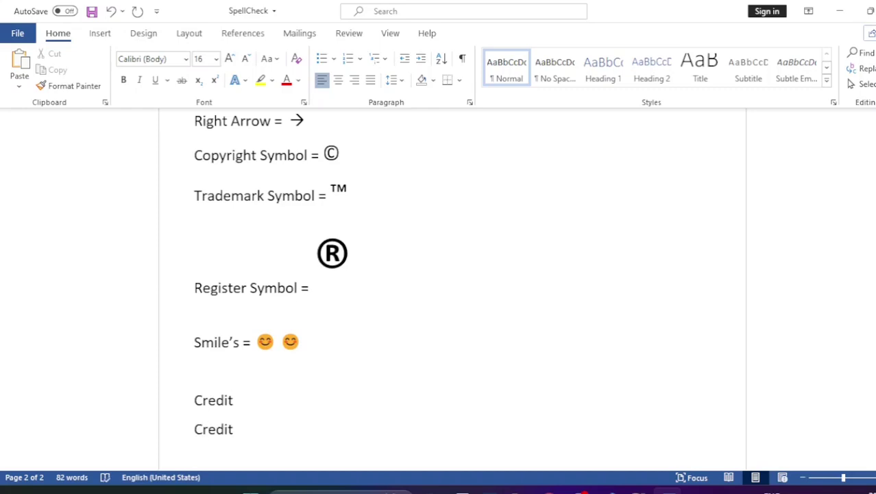
Step: Reopen the AutoCorrect dialog from Word Options > Proofing
click(21, 34)
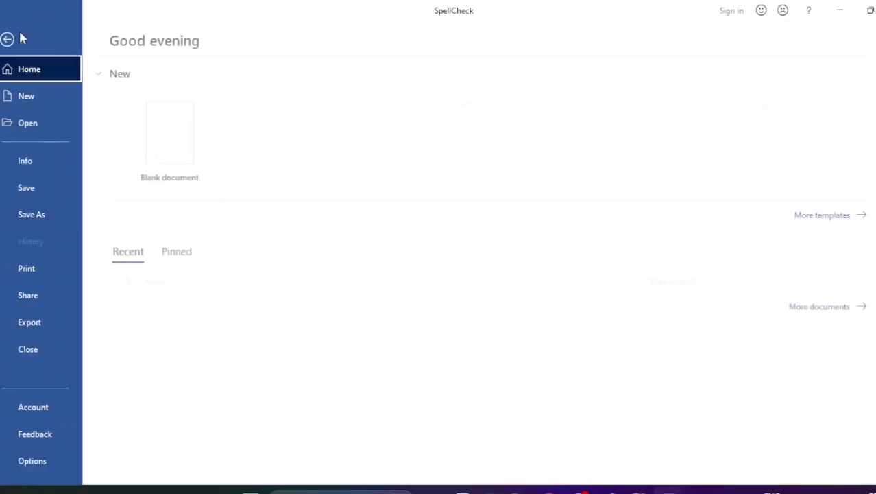
click(42, 461)
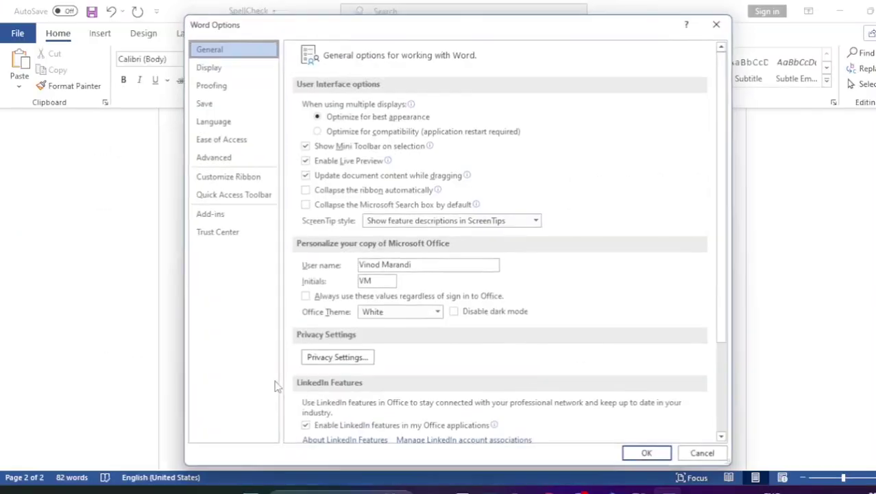
click(229, 89)
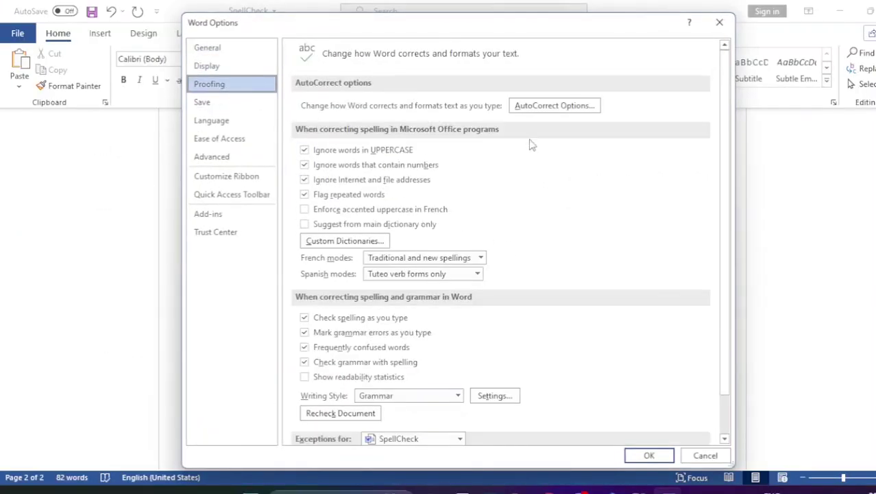
click(545, 108)
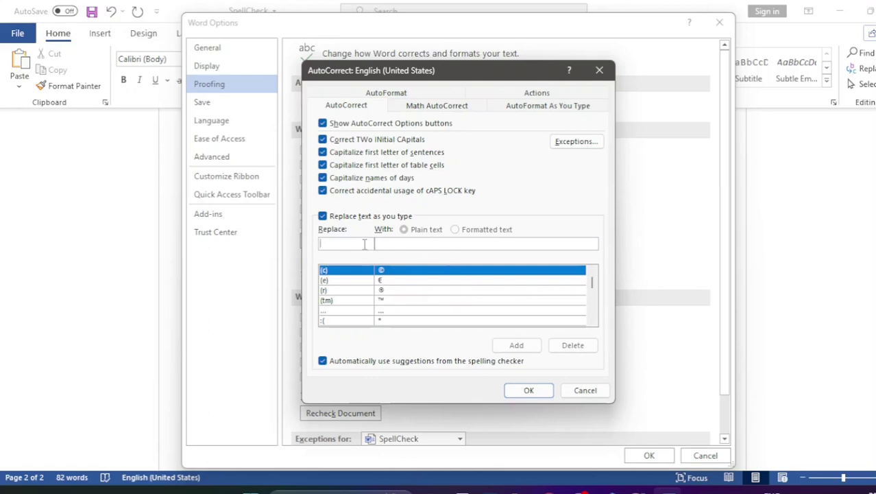
Step: Add an entry replacing 'lkh' with 'lakhs'
text(lkh)
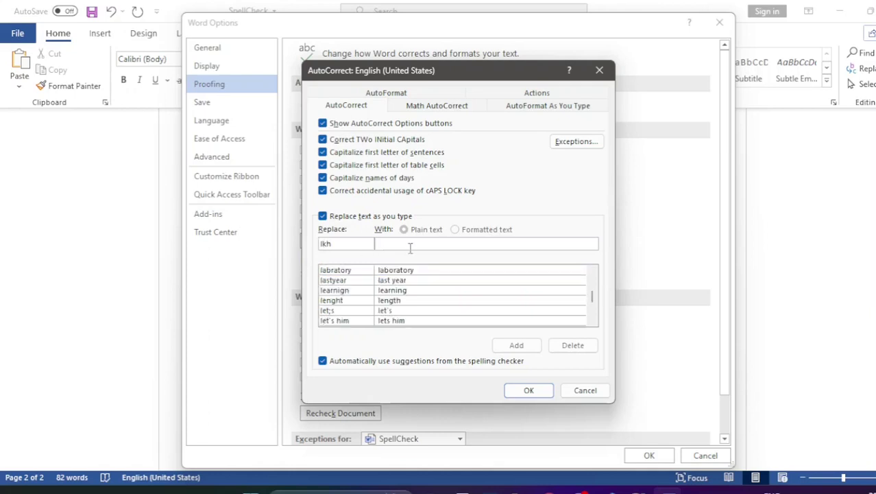
click(413, 245)
text(laks)
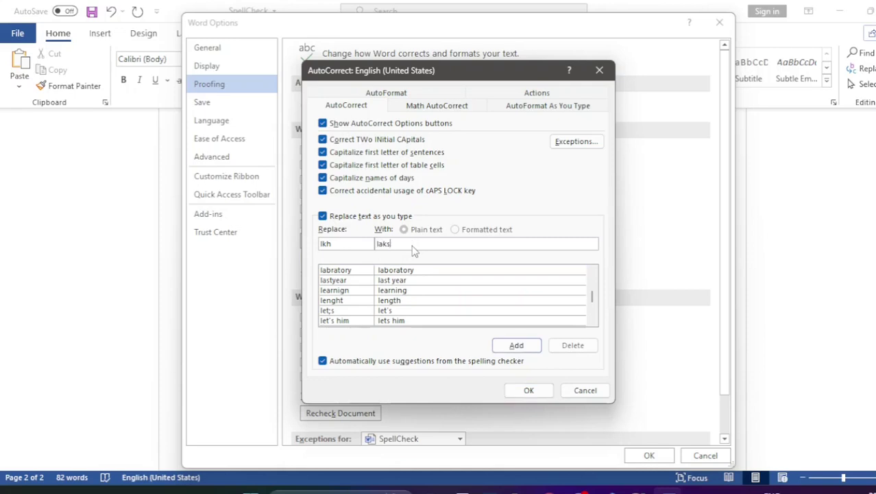
key(BackSpace)
click(521, 350)
Step: Close the AutoCorrect options and type lkh, which expands to Lakhs below the Credit lines
click(528, 391)
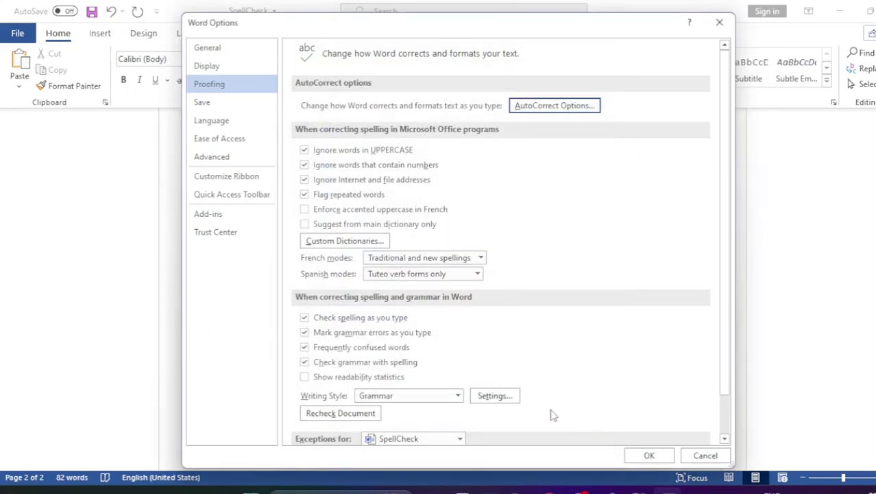
click(648, 456)
scroll(417, 399, down, 4)
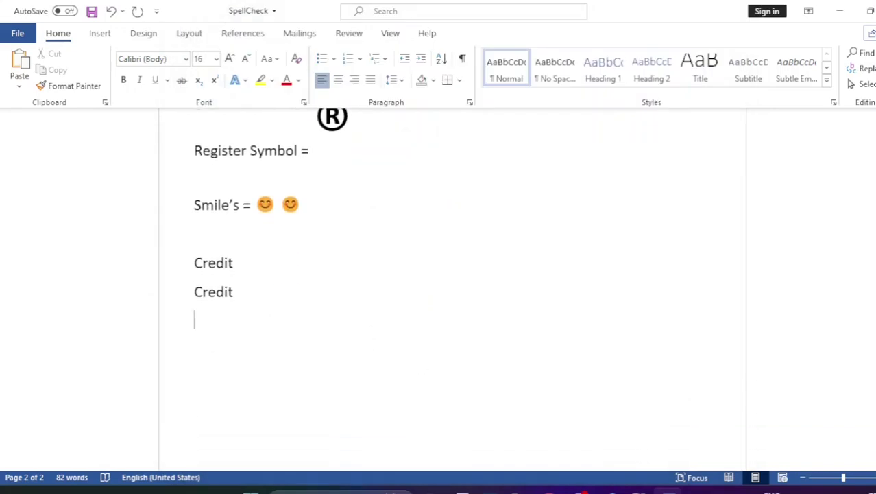
text(lkh)
key(Return)
Step: Type a lowercase name on the next line so Word auto-capitalises it
scroll(464, 412, up, 1)
scroll(463, 411, up, 2)
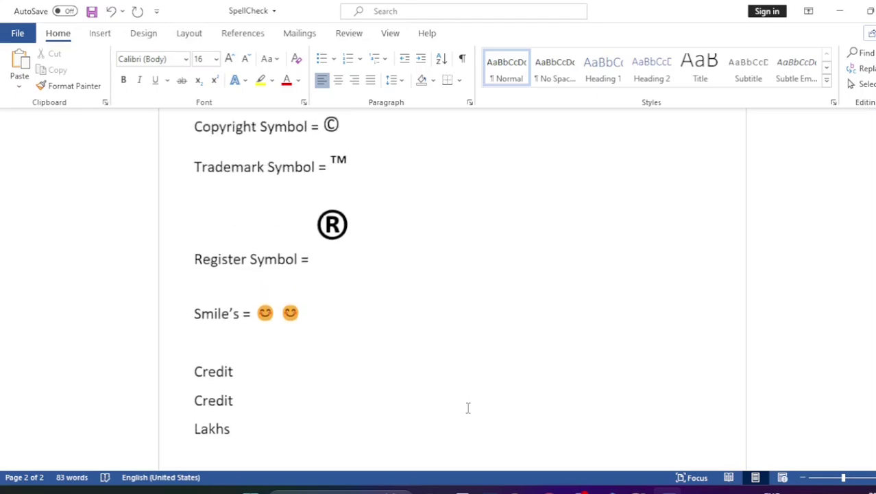
scroll(468, 406, up, 1)
scroll(463, 405, down, 2)
scroll(458, 395, down, 2)
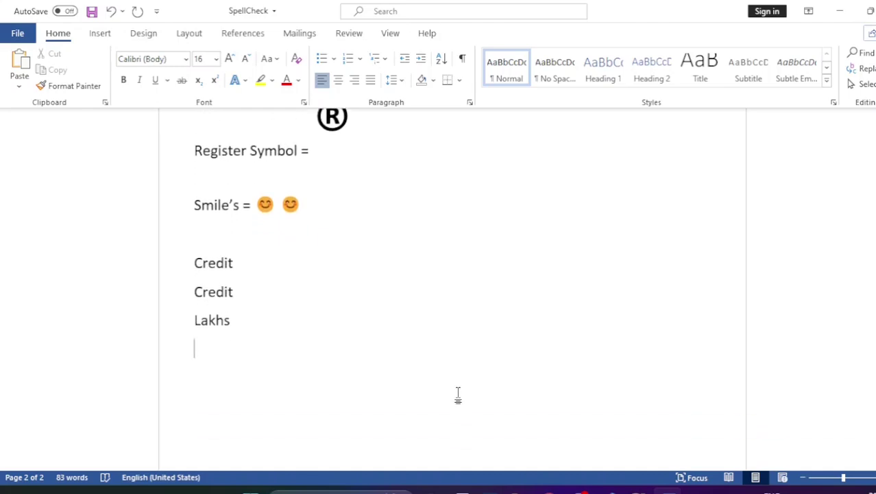
text(vinod)
key(Return)
scroll(352, 363, up, 2)
scroll(410, 376, up, 2)
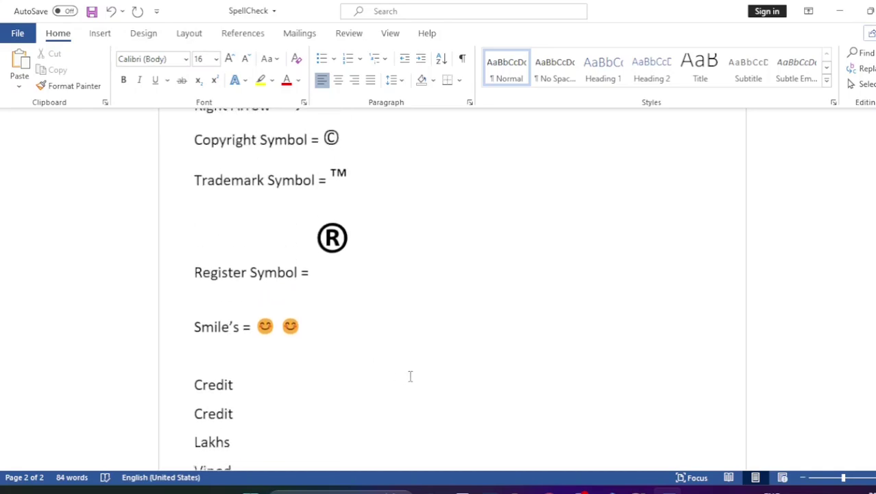
scroll(411, 376, up, 2)
scroll(414, 376, up, 2)
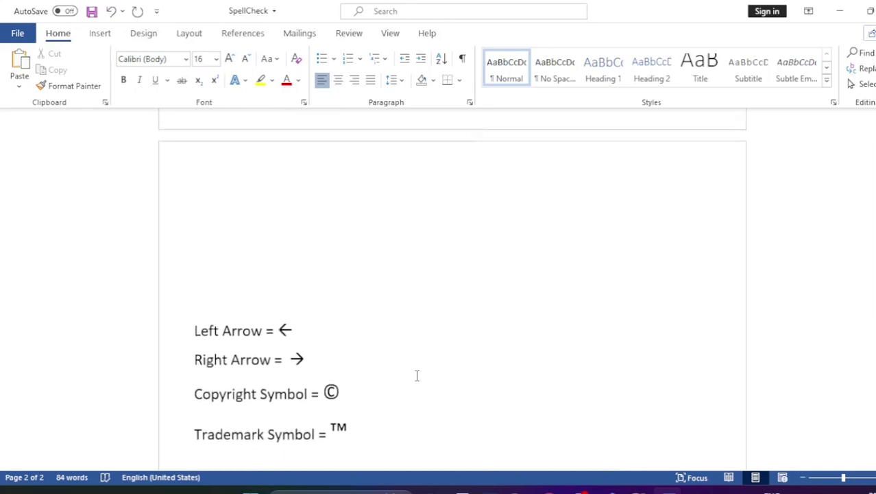
scroll(417, 375, up, 3)
scroll(418, 376, down, 3)
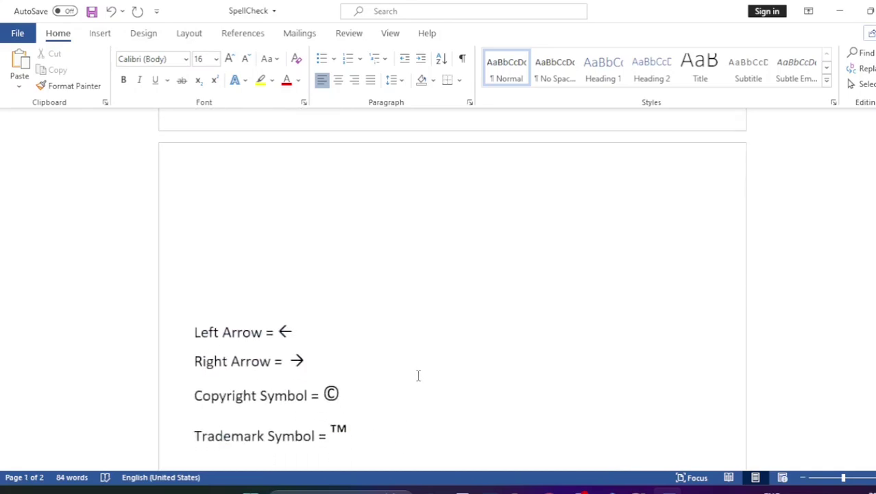
scroll(419, 376, down, 2)
scroll(418, 376, down, 2)
scroll(419, 370, up, 2)
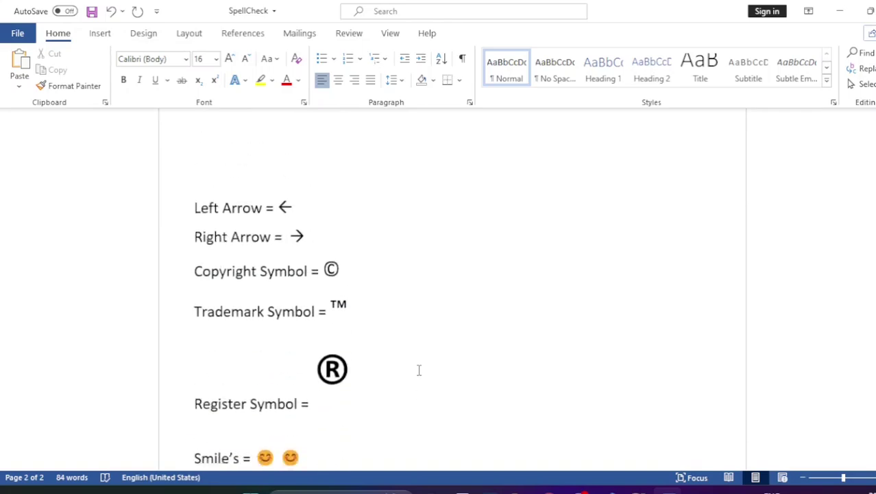
scroll(419, 370, up, 2)
scroll(420, 370, up, 2)
scroll(420, 367, up, 2)
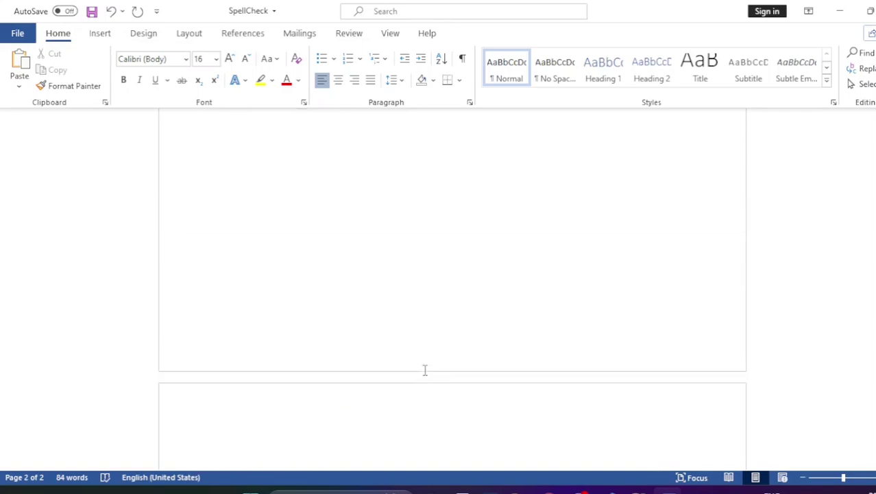
scroll(424, 370, up, 3)
scroll(451, 356, up, 2)
scroll(502, 374, up, 2)
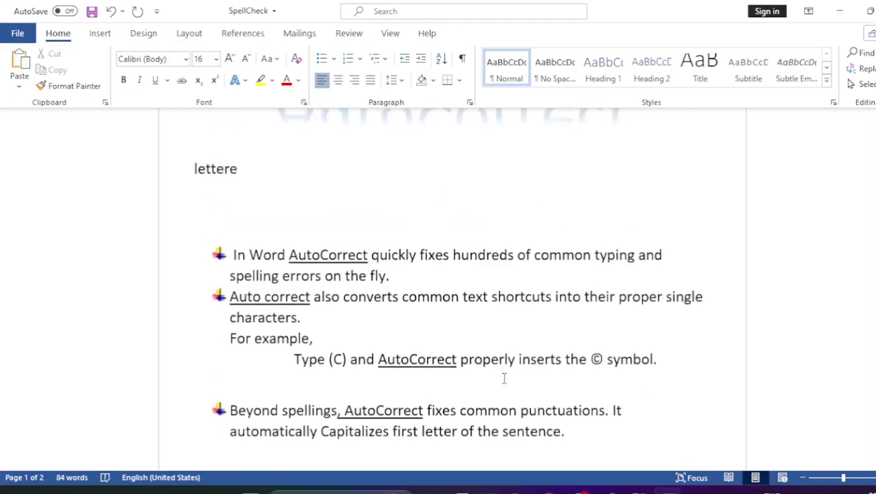
scroll(504, 378, up, 2)
scroll(502, 405, up, 2)
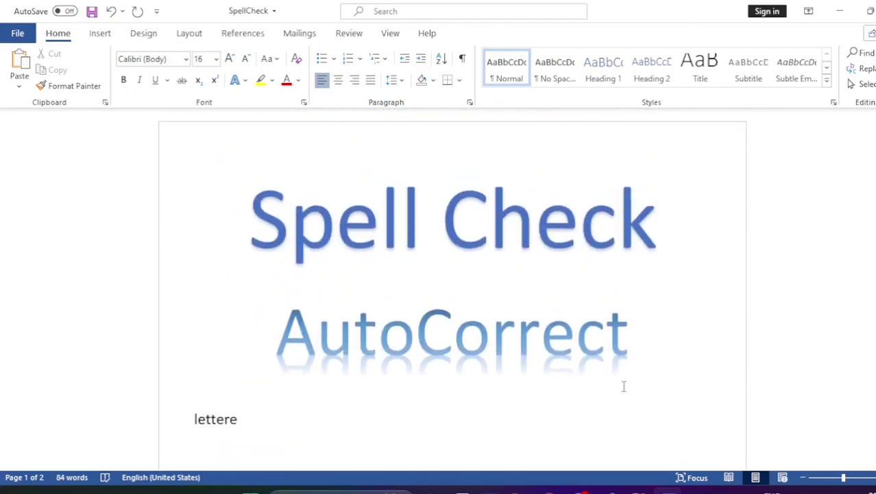
scroll(617, 381, down, 1)
scroll(583, 379, up, 1)
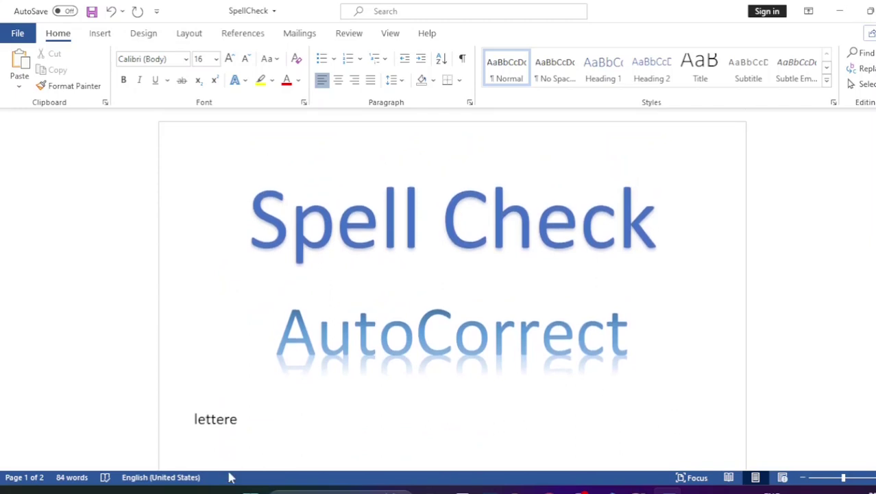